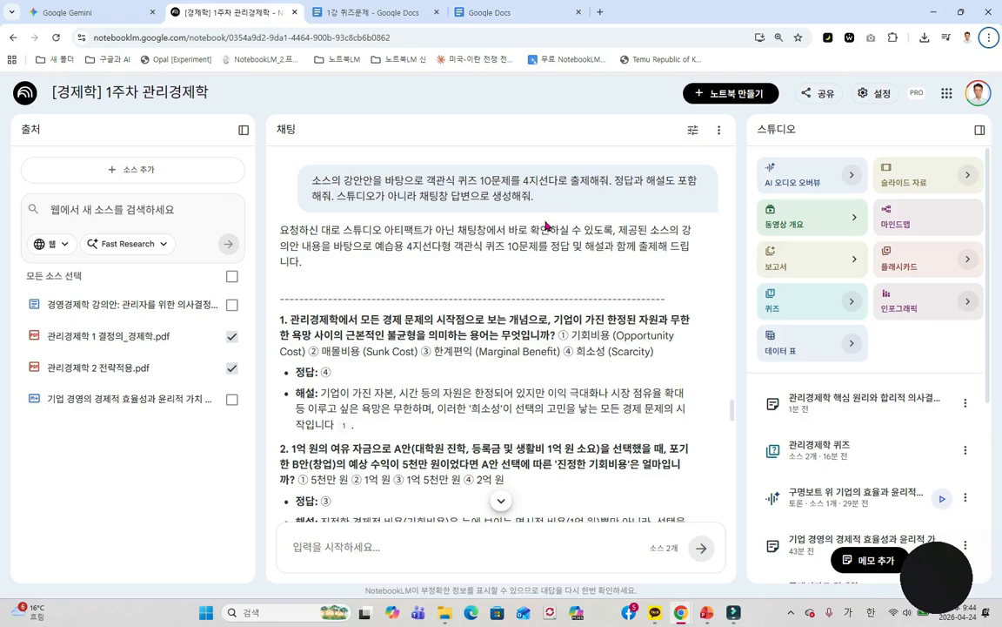
- Review the ten generated multiple-choice quiz questions with their answers and explanations in the chat reply
{"action": "scroll", "coordinate": [522, 228], "scroll_direction": "down", "scroll_amount": 1}
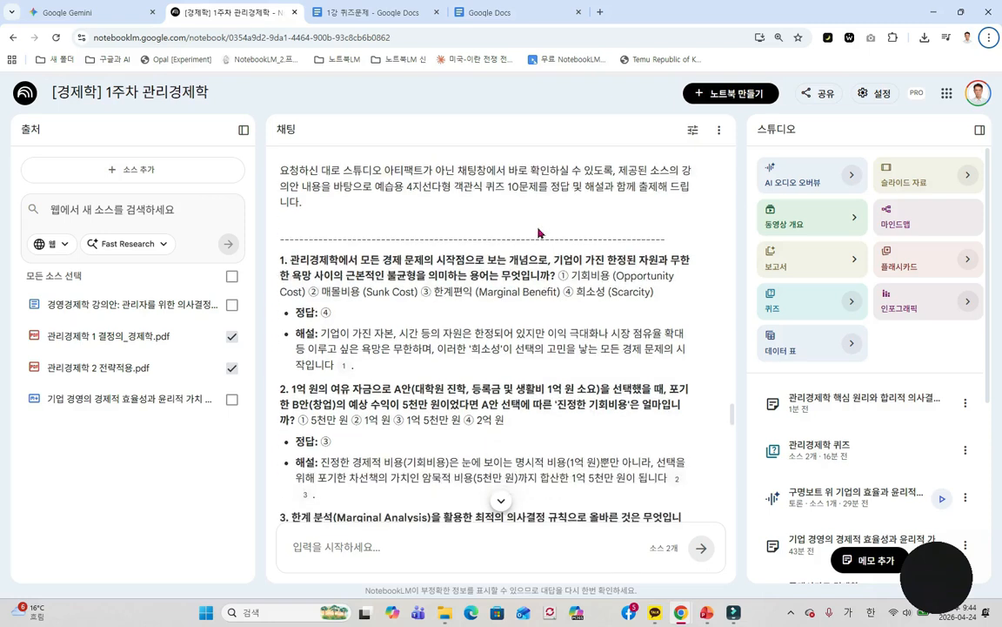
{"action": "scroll", "coordinate": [487, 228], "scroll_direction": "down", "scroll_amount": 2}
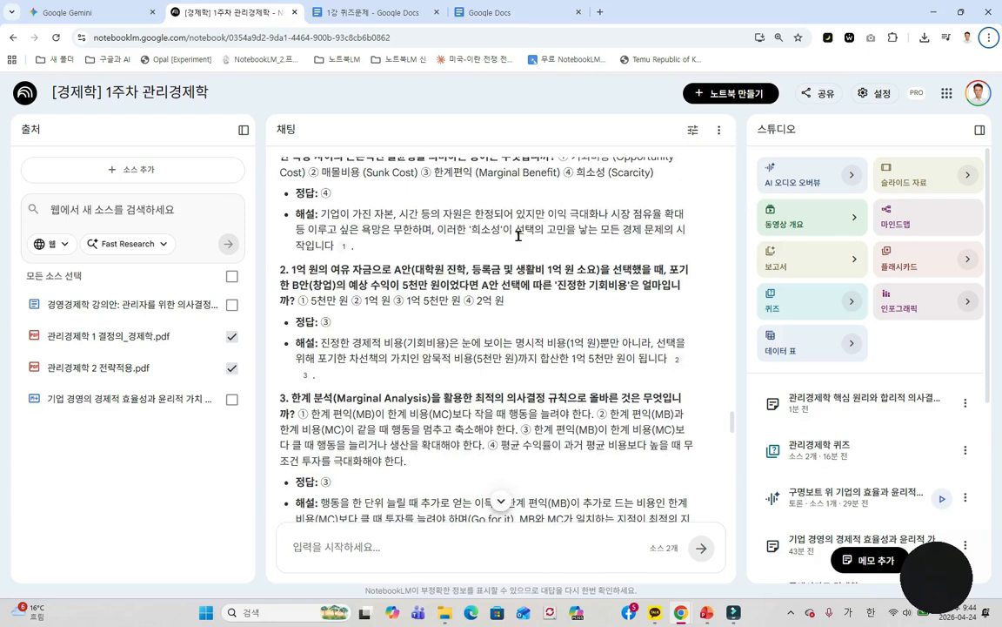
{"action": "scroll", "coordinate": [519, 235], "scroll_direction": "down", "scroll_amount": 7}
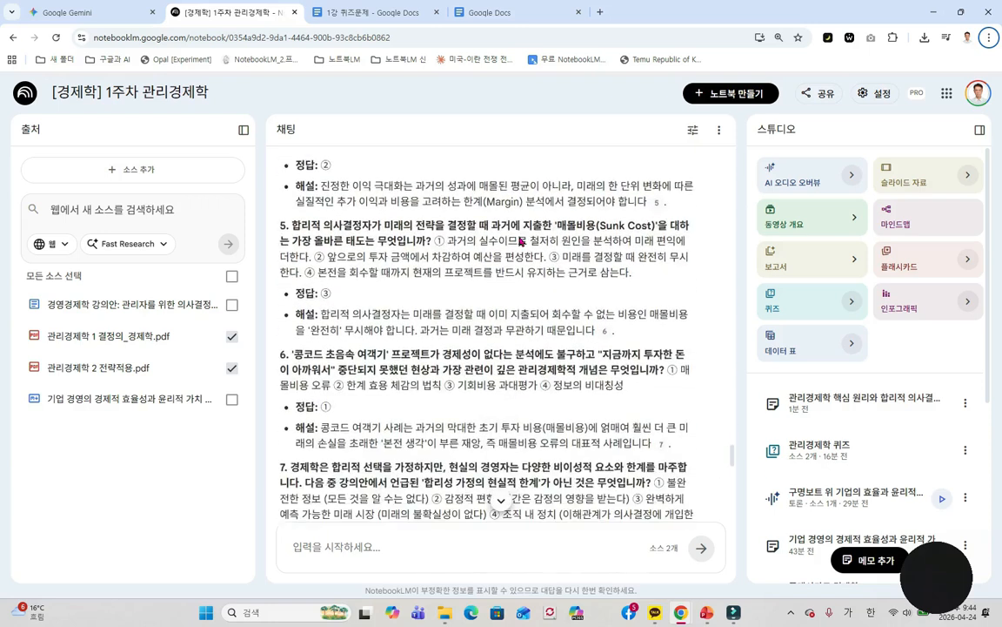
{"action": "scroll", "coordinate": [519, 235], "scroll_direction": "down", "scroll_amount": 2}
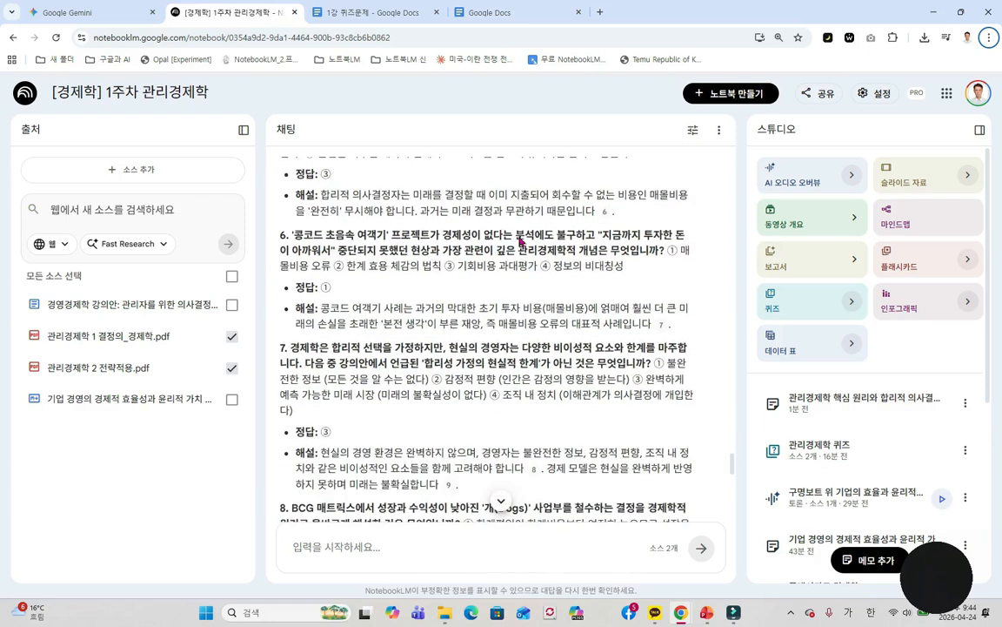
{"action": "scroll", "coordinate": [519, 234], "scroll_direction": "down", "scroll_amount": 5}
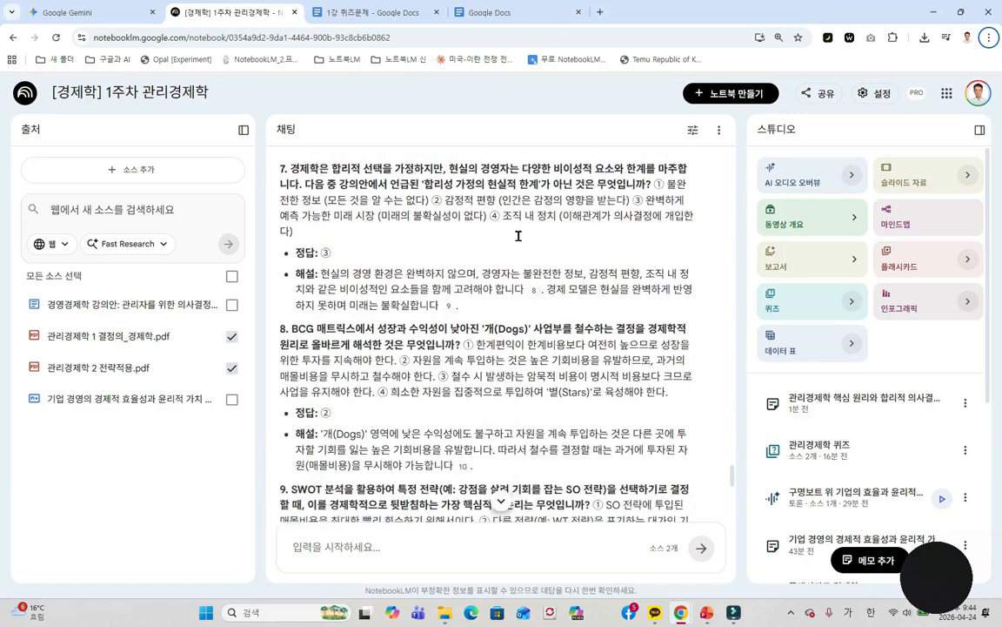
{"action": "scroll", "coordinate": [519, 235], "scroll_direction": "down", "scroll_amount": 5}
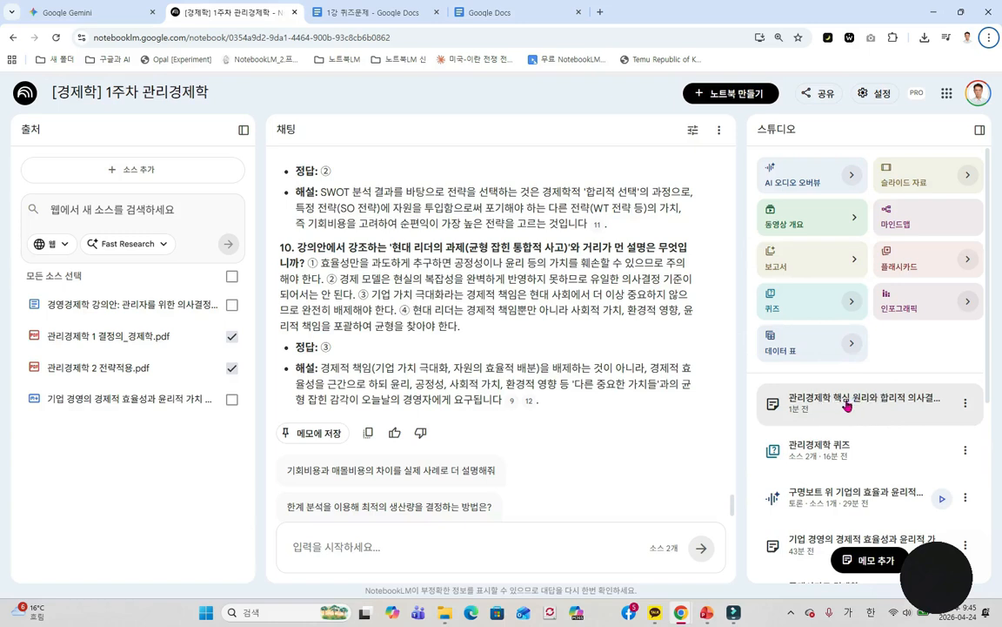
- Export the saved quiz note "관리경제학 핵심 원리와 합리적 의사결정 퀴즈" to Google Docs and look over the resulting document
{"action": "left_click", "coordinate": [965, 404]}
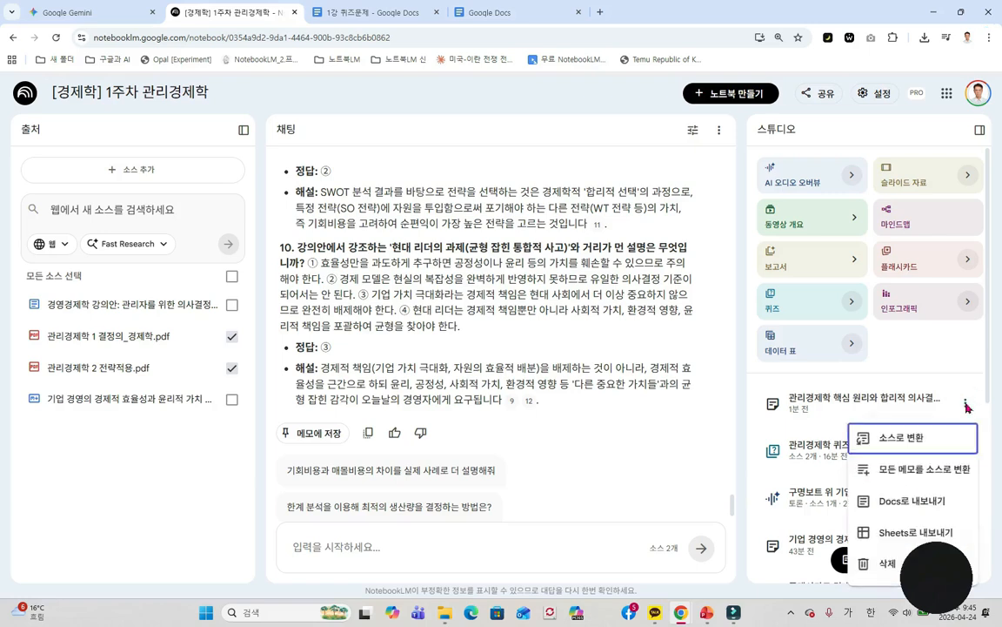
{"action": "left_click", "coordinate": [908, 503]}
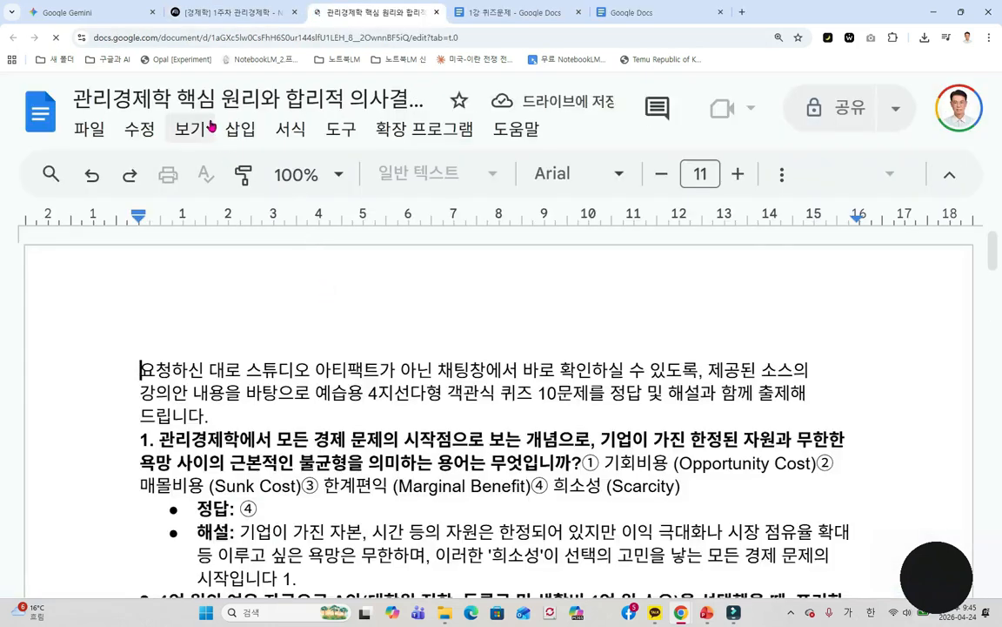
{"action": "scroll", "coordinate": [391, 366], "scroll_direction": "down", "scroll_amount": 3}
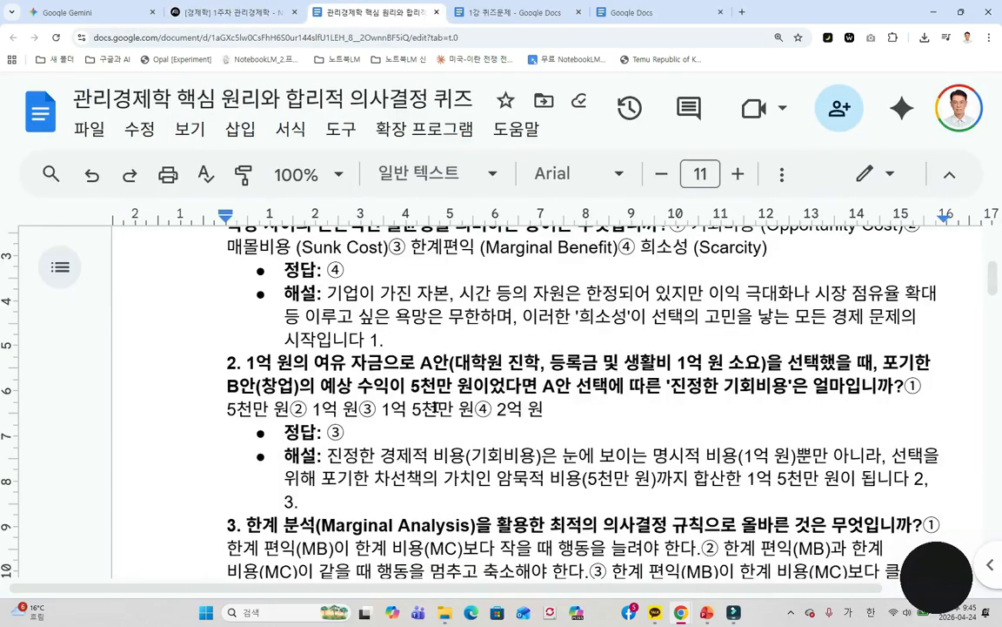
- Switch to Google Forms in a separate browser window by searching for forms.google.com, and create a blank form
{"action": "left_click", "coordinate": [933, 16]}
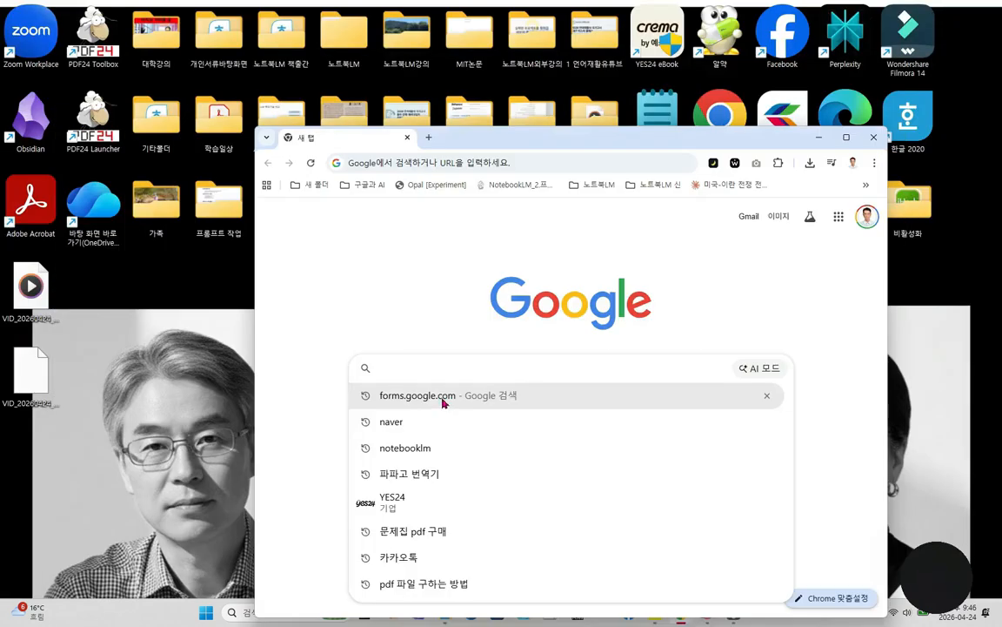
{"action": "left_click", "coordinate": [442, 399]}
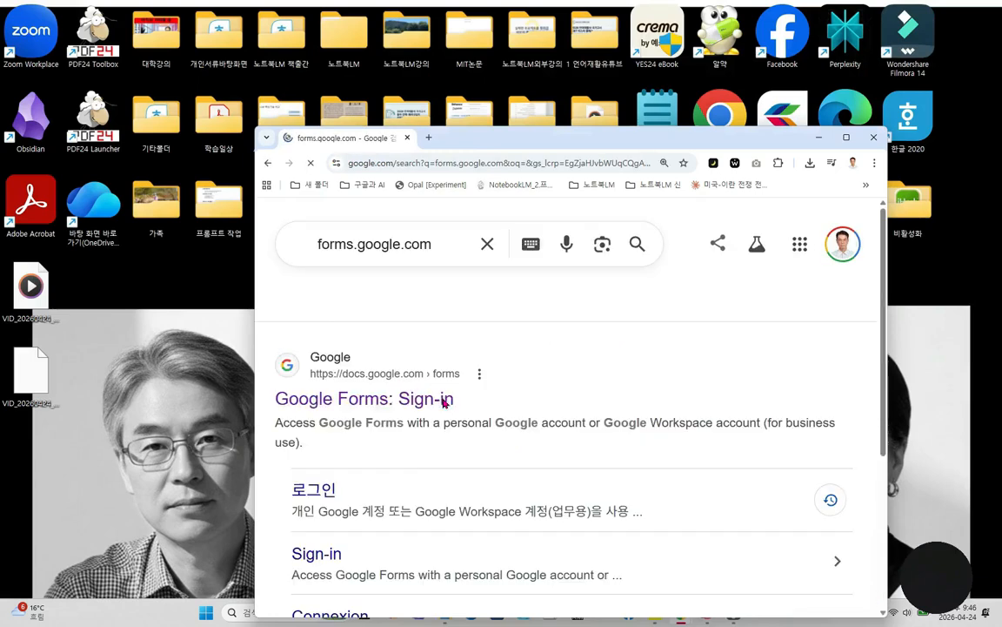
{"action": "left_click", "coordinate": [393, 400]}
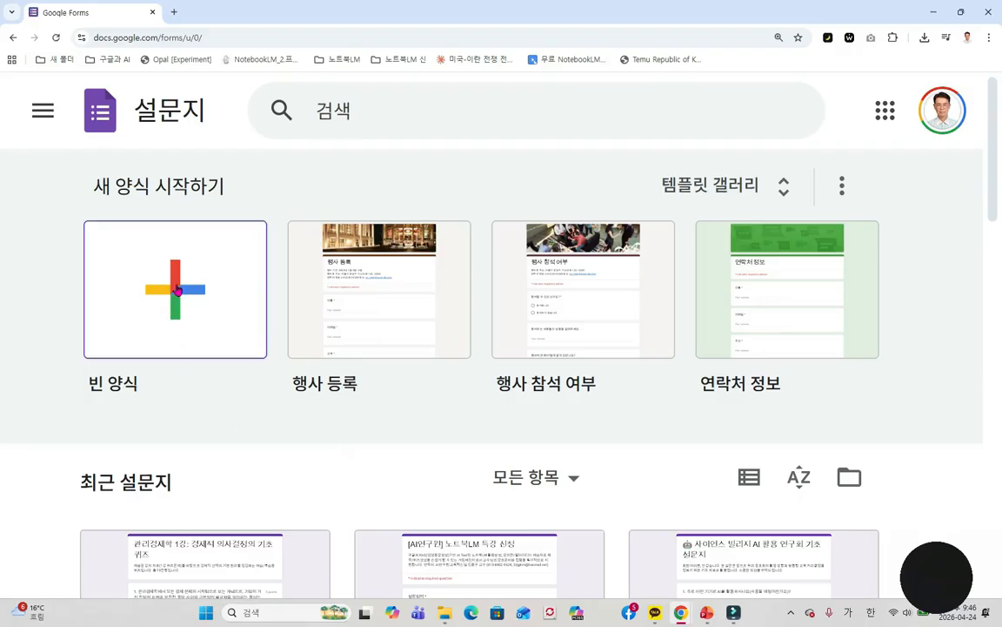
{"action": "left_click", "coordinate": [175, 289]}
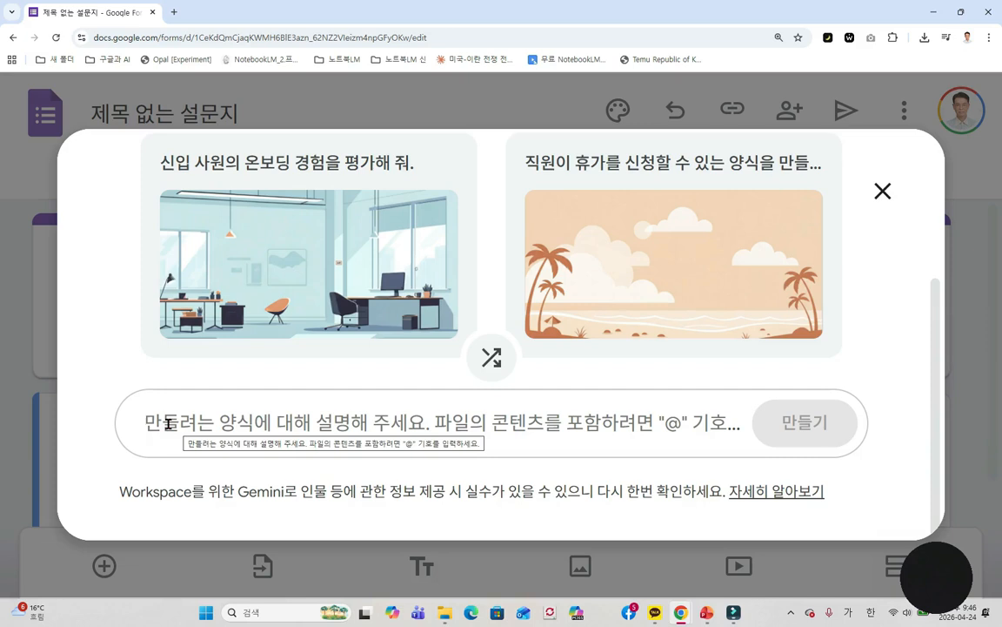
- Generate a form with Gemini, using the "관리경제학 핵심 원리와 합리적 의사결정 퀴즈" document as the @ file reference
{"action": "type", "text": "@"}
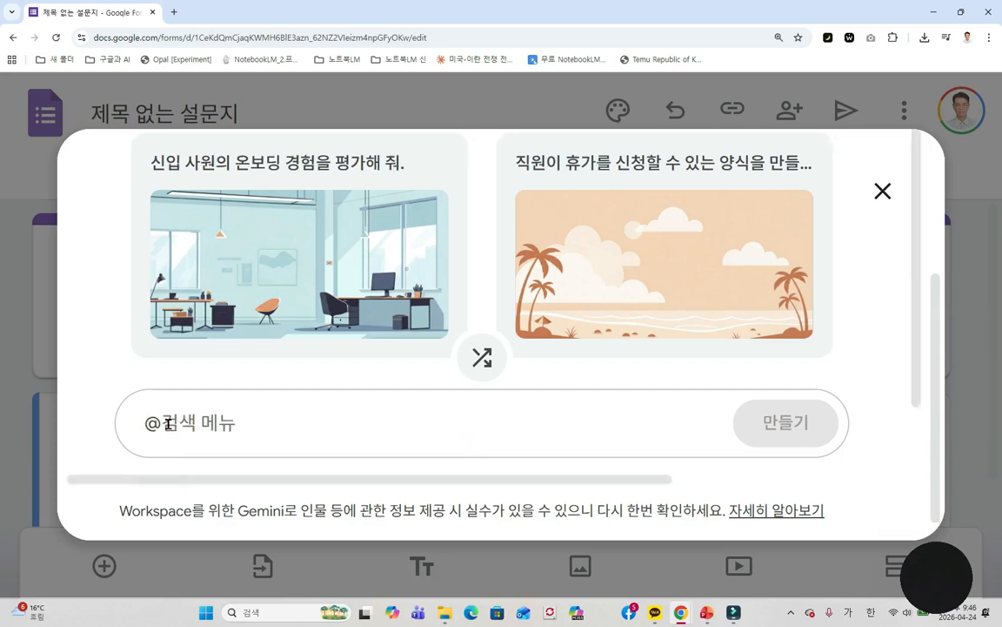
{"action": "scroll", "coordinate": [253, 339], "scroll_direction": "down", "scroll_amount": 1}
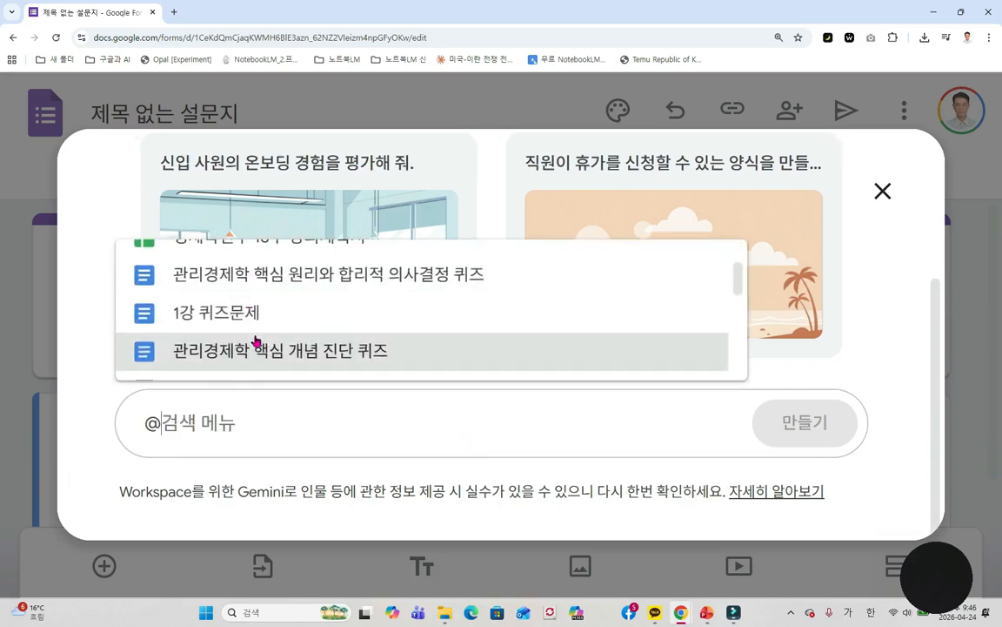
{"action": "left_click", "coordinate": [317, 278]}
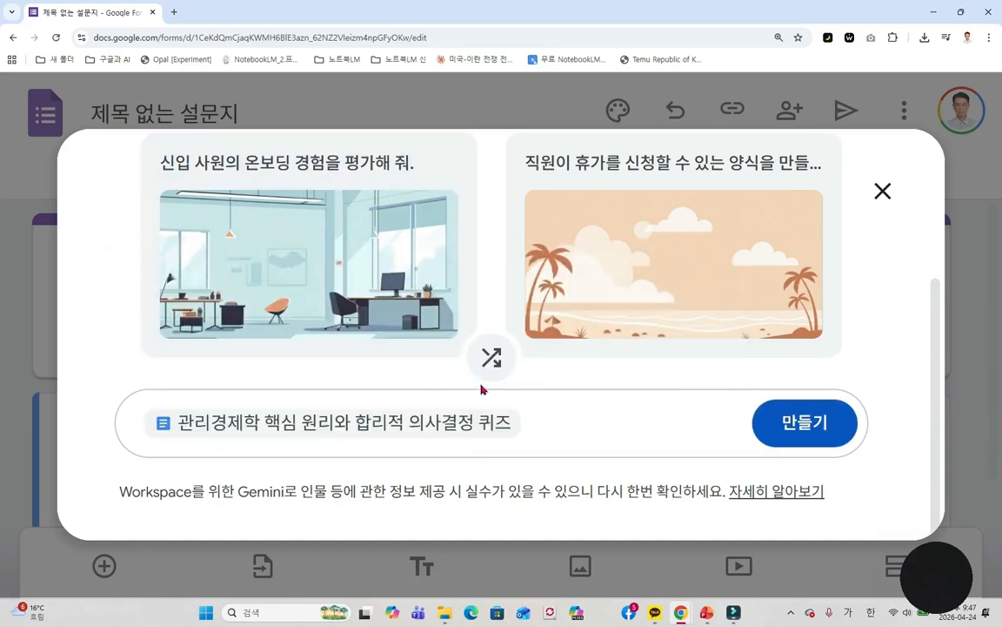
{"action": "left_click", "coordinate": [802, 424]}
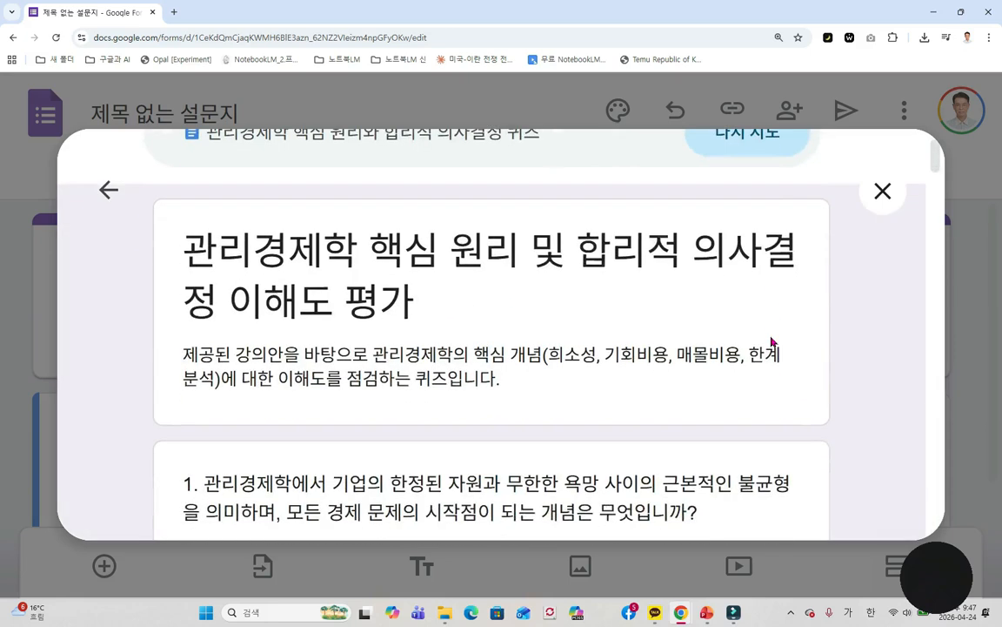
- Review all the suggested quiz questions in the preview and create the form from the suggestion
{"action": "scroll", "coordinate": [770, 341], "scroll_direction": "down", "scroll_amount": 8}
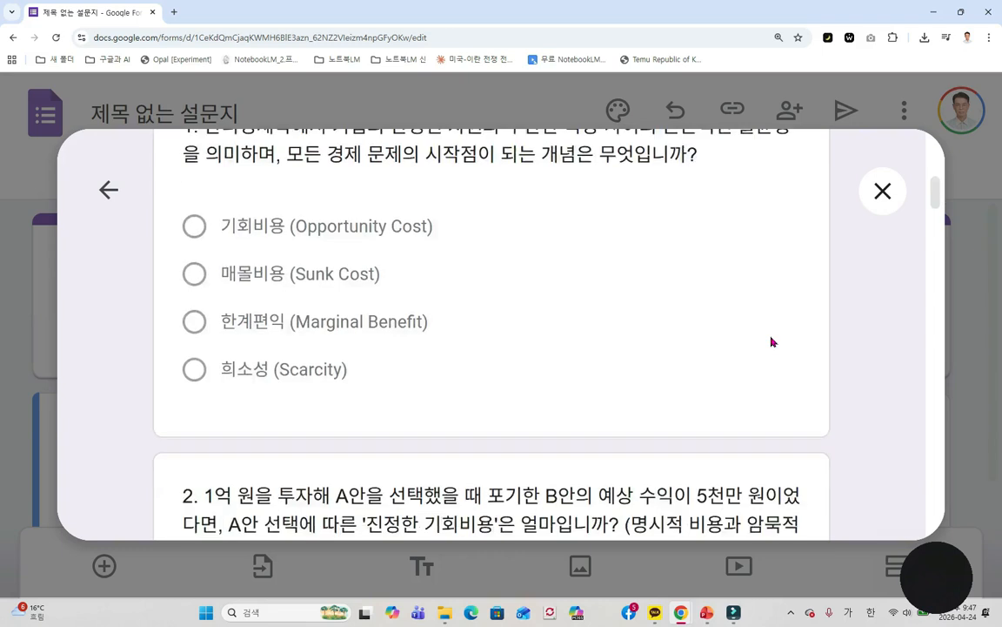
{"action": "scroll", "coordinate": [770, 341], "scroll_direction": "down", "scroll_amount": 9}
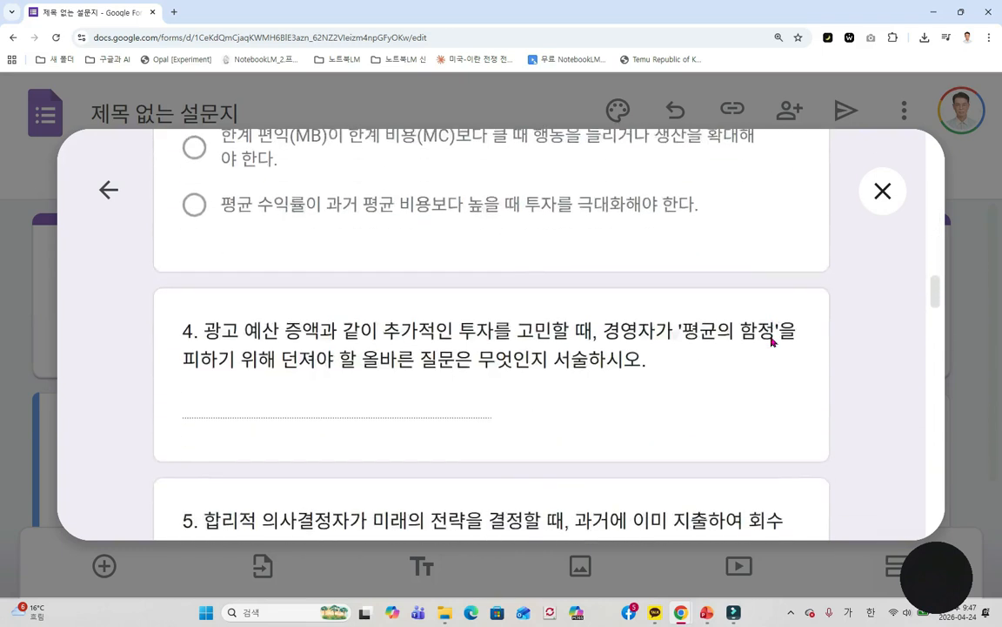
{"action": "scroll", "coordinate": [770, 341], "scroll_direction": "down", "scroll_amount": 9}
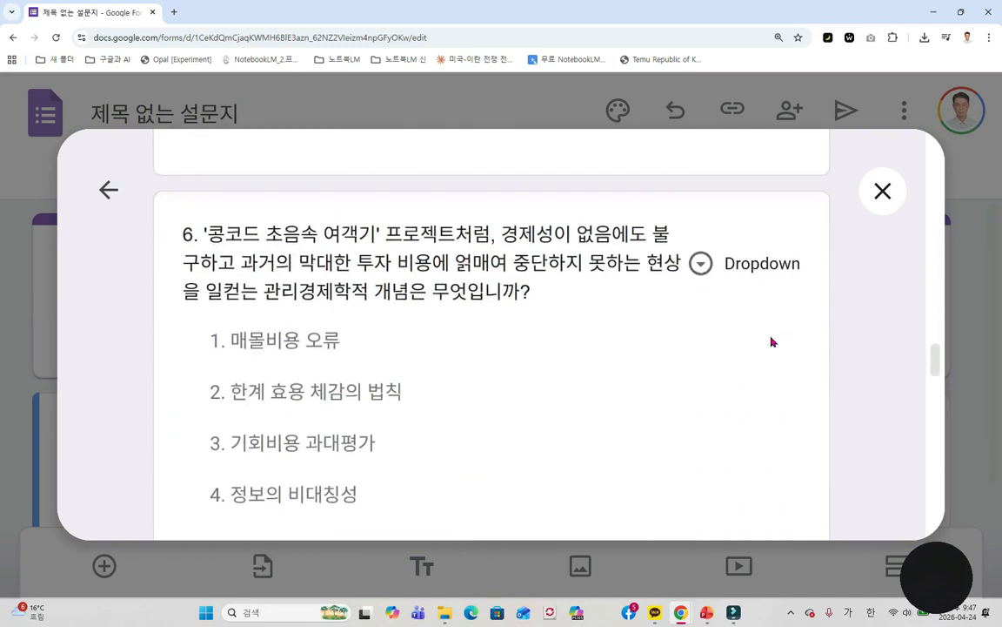
{"action": "scroll", "coordinate": [770, 341], "scroll_direction": "down", "scroll_amount": 9}
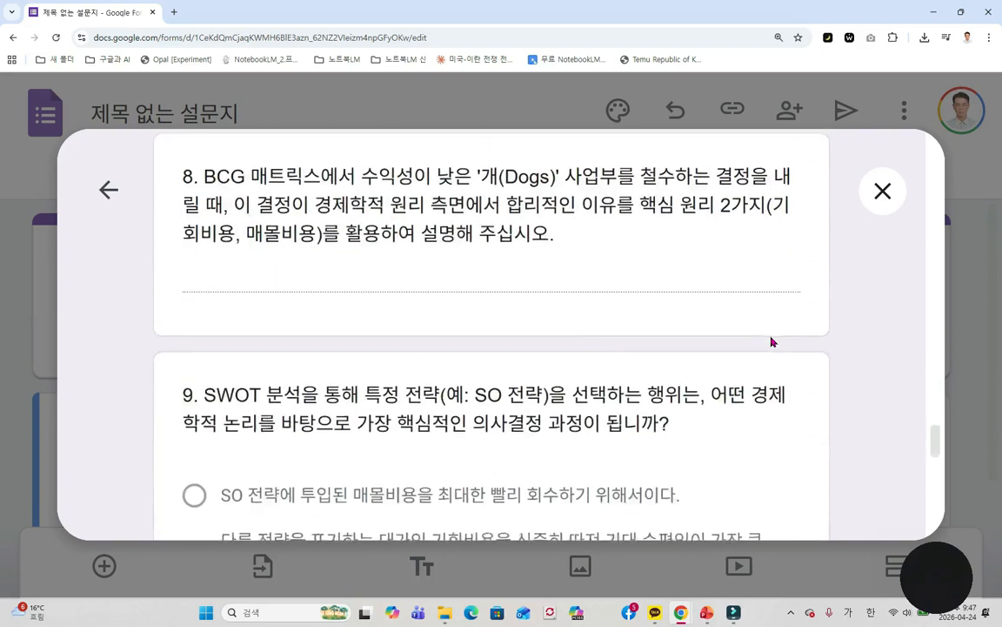
{"action": "scroll", "coordinate": [770, 341], "scroll_direction": "down", "scroll_amount": 6}
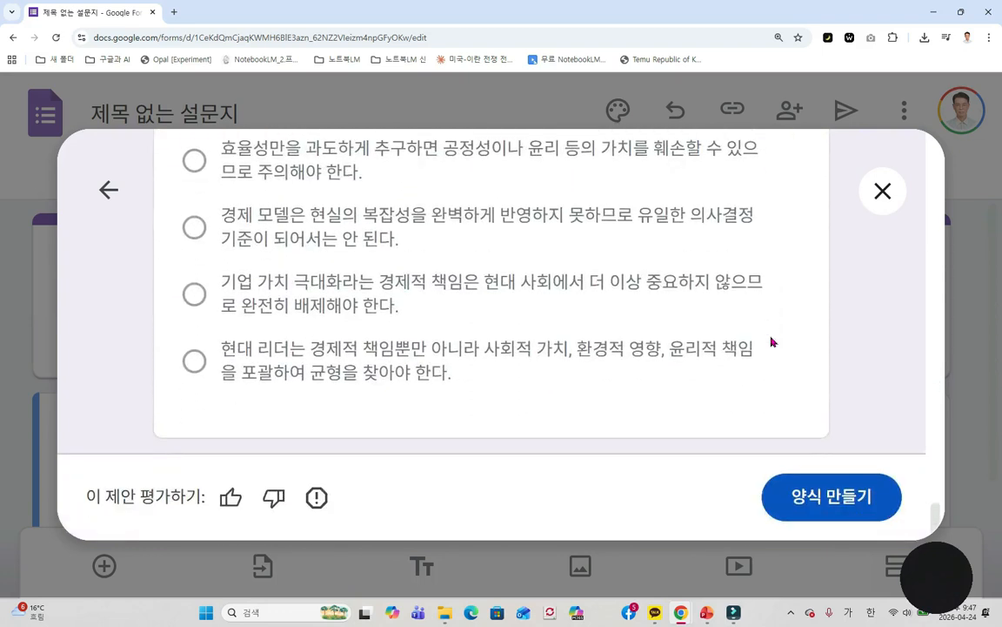
{"action": "left_click", "coordinate": [837, 498]}
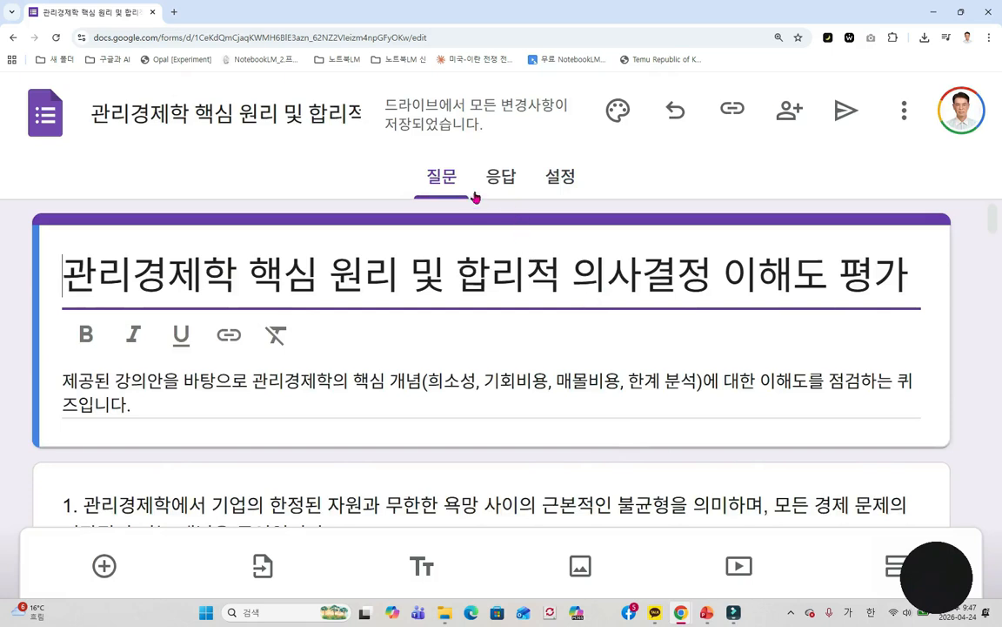
- Turn the form into a quiz (퀴즈로 만들기) and check its result release and respondent settings
{"action": "left_click", "coordinate": [561, 178]}
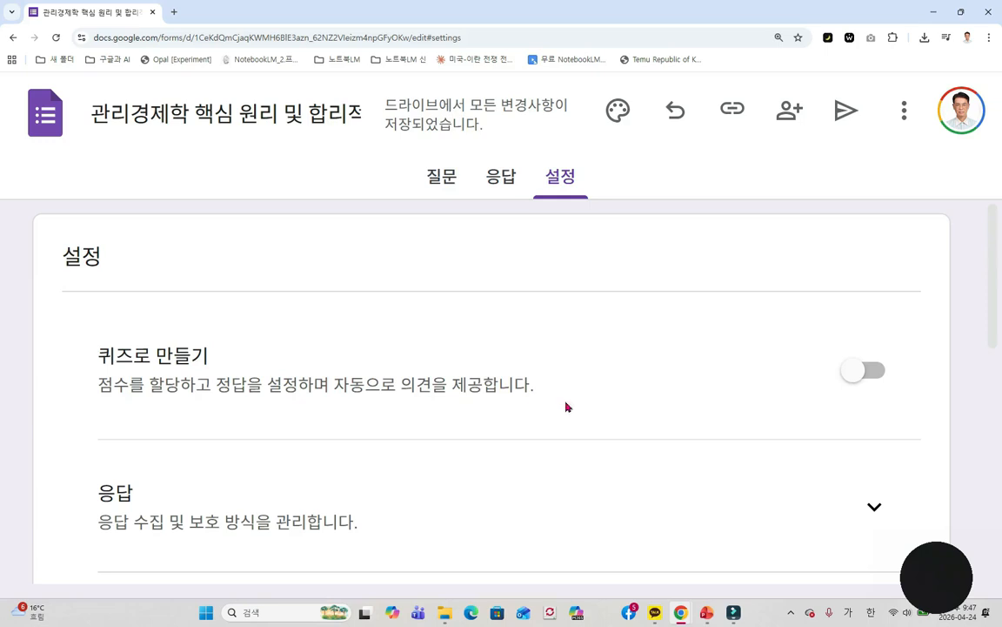
{"action": "left_click", "coordinate": [876, 373]}
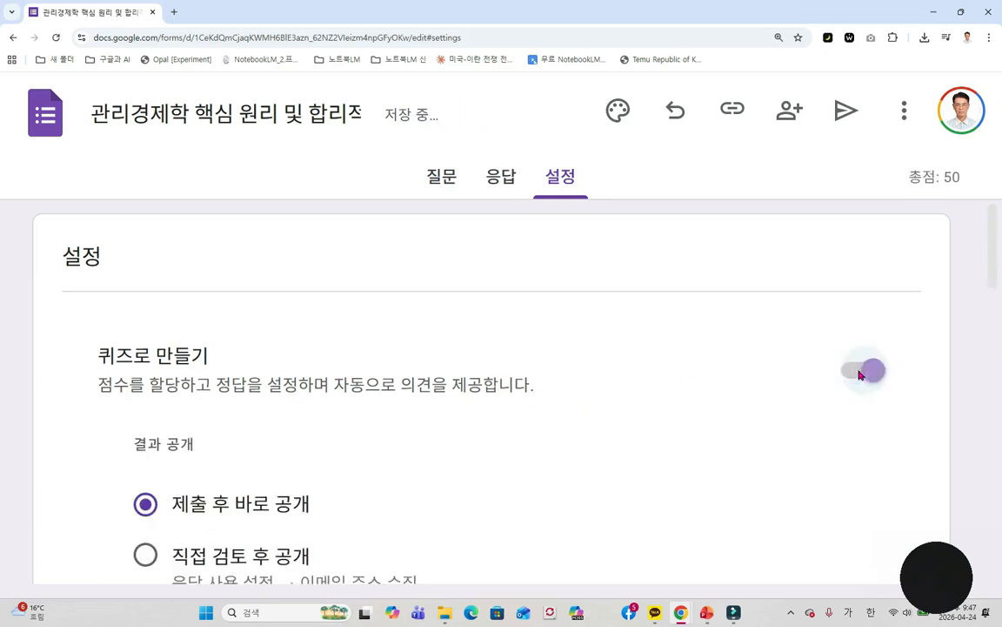
{"action": "scroll", "coordinate": [717, 372], "scroll_direction": "down", "scroll_amount": 1}
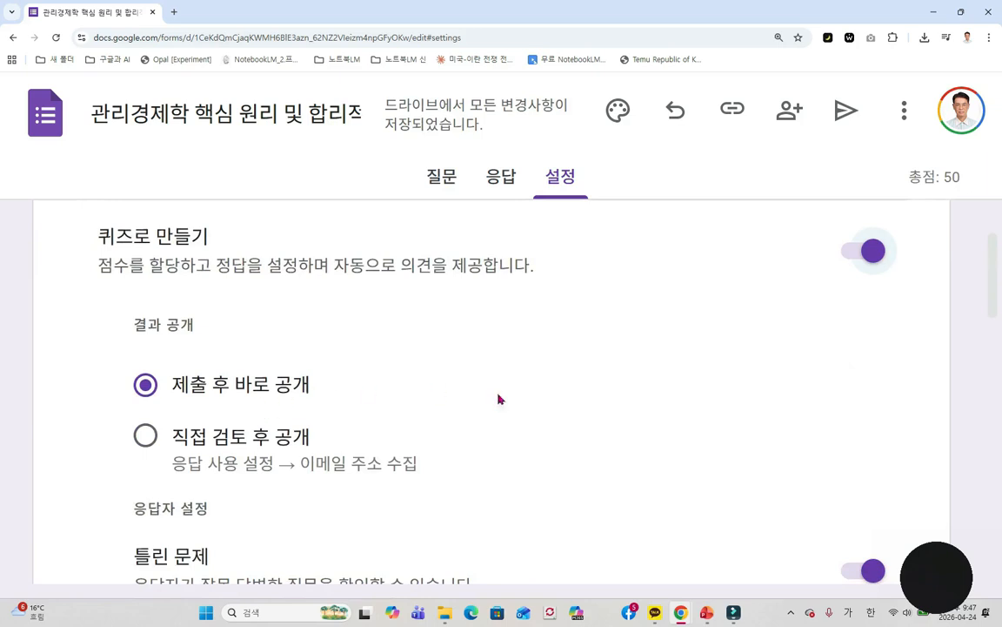
{"action": "scroll", "coordinate": [522, 402], "scroll_direction": "down", "scroll_amount": 2}
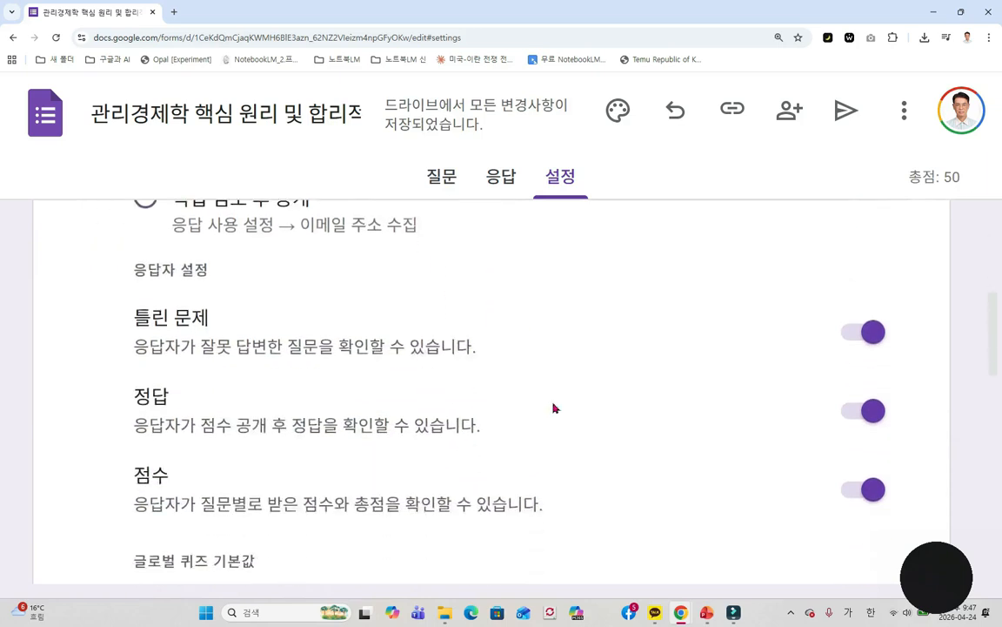
{"action": "scroll", "coordinate": [554, 409], "scroll_direction": "up", "scroll_amount": 3}
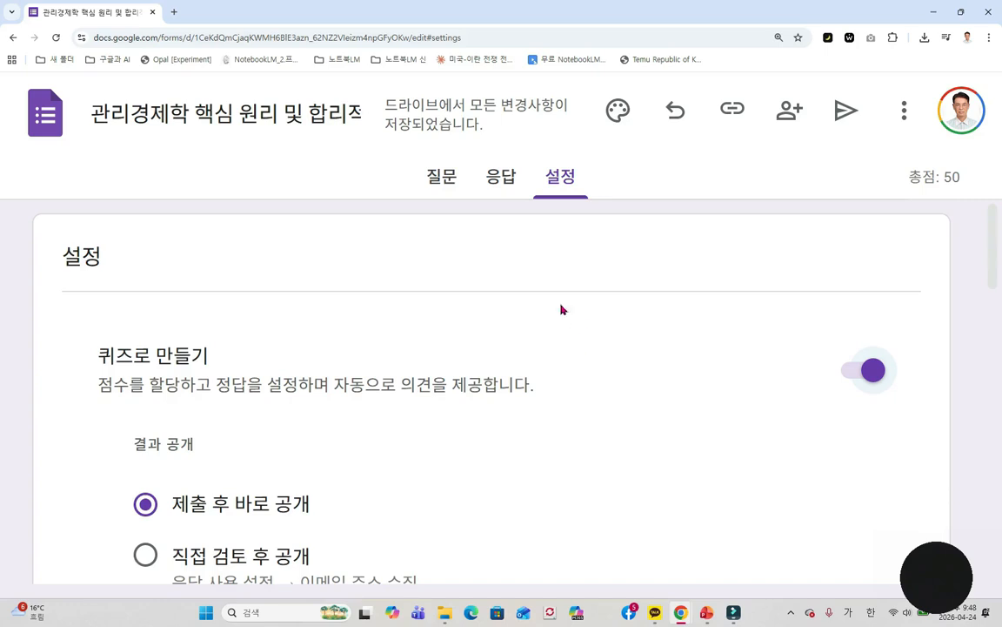
- Examine questions 1 and 2 and their answer options in the form's question editor
{"action": "left_click", "coordinate": [441, 180]}
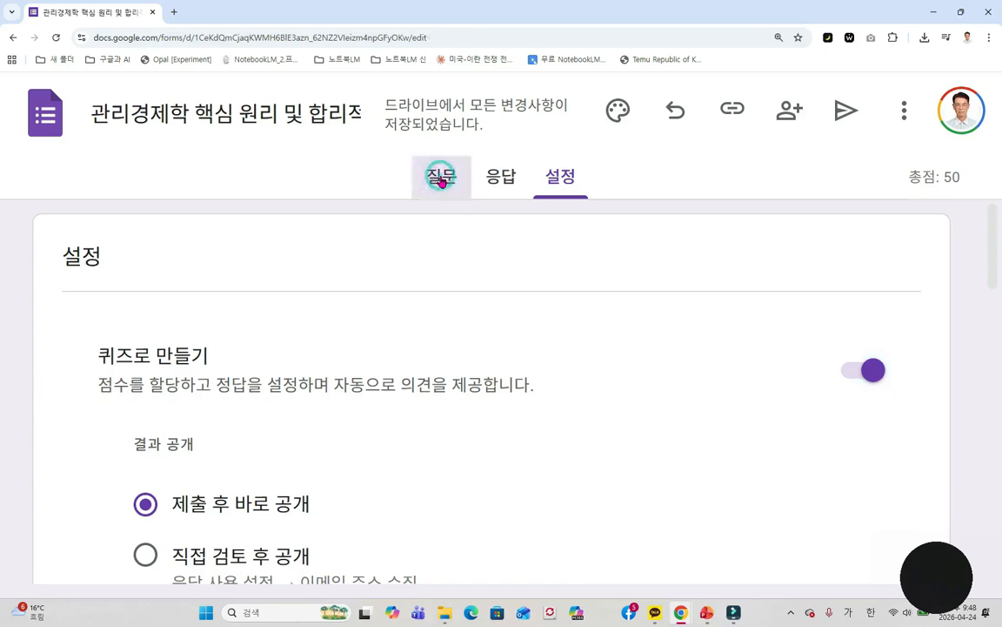
{"action": "scroll", "coordinate": [490, 322], "scroll_direction": "down", "scroll_amount": 3}
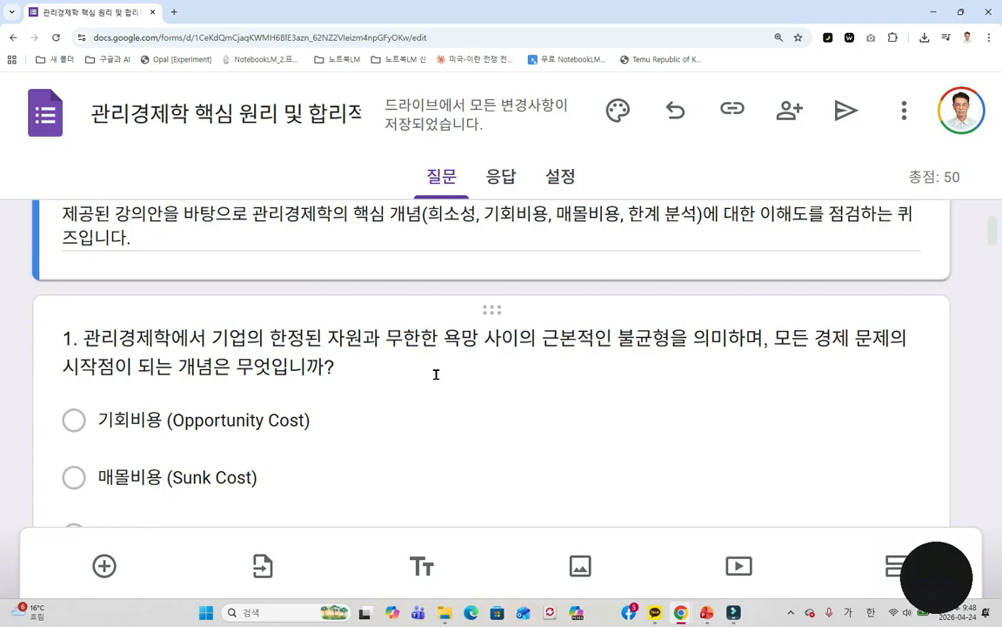
{"action": "triple_click", "coordinate": [342, 338]}
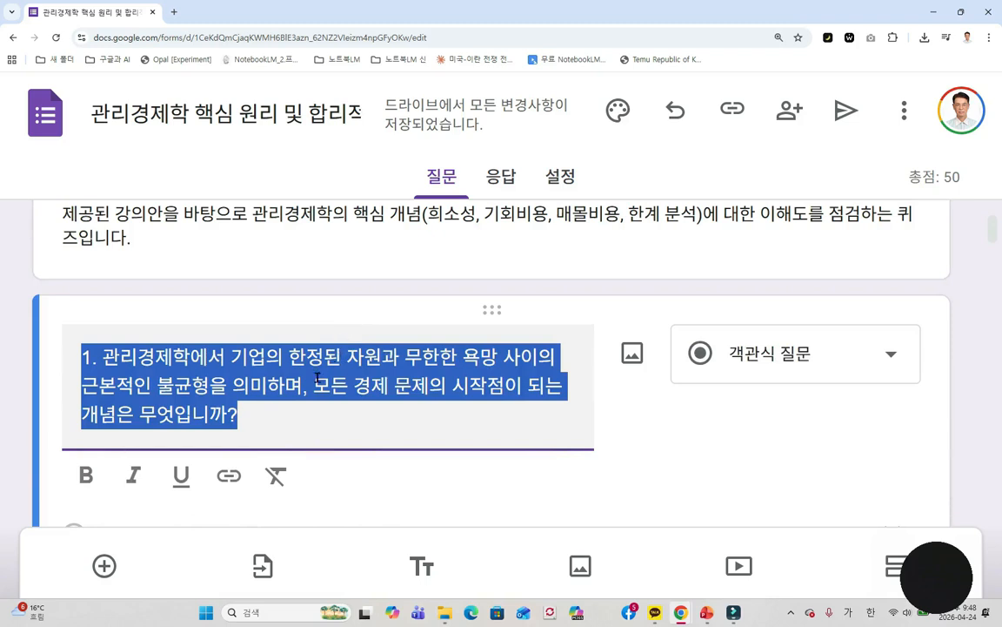
{"action": "scroll", "coordinate": [618, 391], "scroll_direction": "down", "scroll_amount": 4}
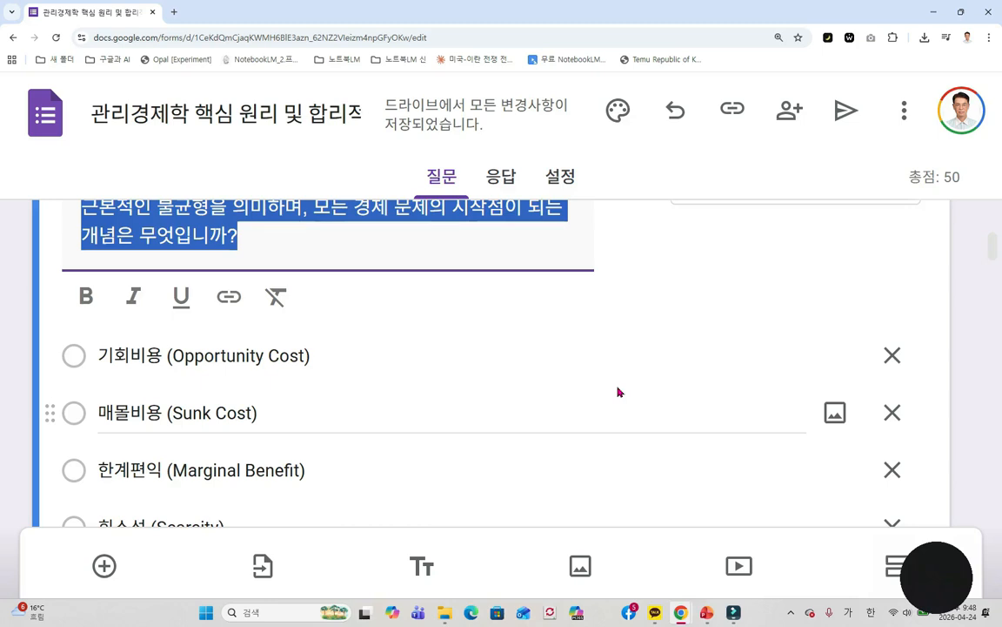
{"action": "scroll", "coordinate": [436, 435], "scroll_direction": "down", "scroll_amount": 1}
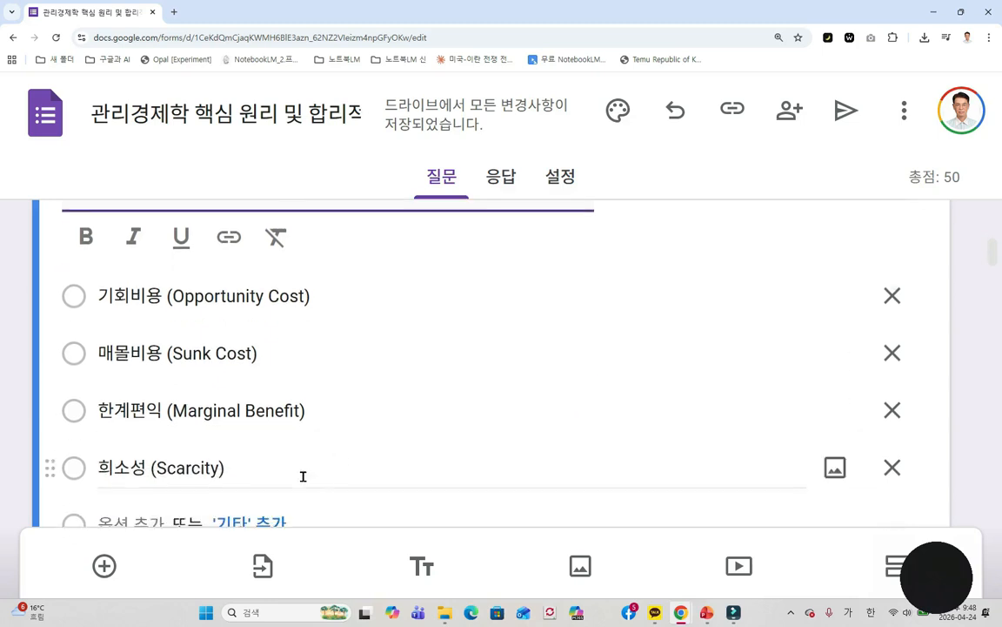
{"action": "left_click", "coordinate": [73, 470]}
{"action": "scroll", "coordinate": [378, 384], "scroll_direction": "down", "scroll_amount": 5}
{"action": "left_click", "coordinate": [378, 385]}
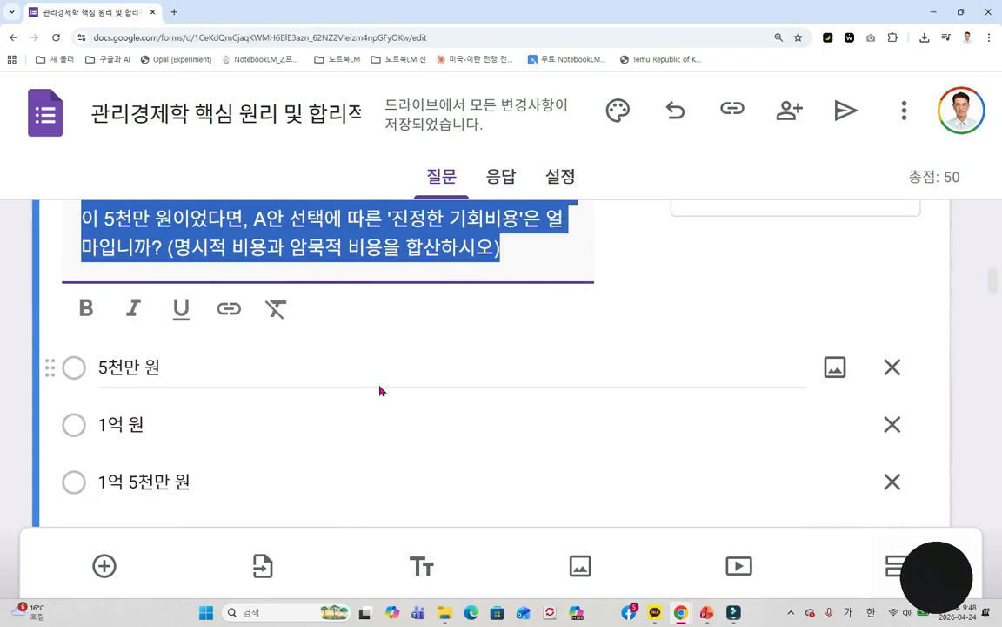
{"action": "scroll", "coordinate": [379, 390], "scroll_direction": "down", "scroll_amount": 1}
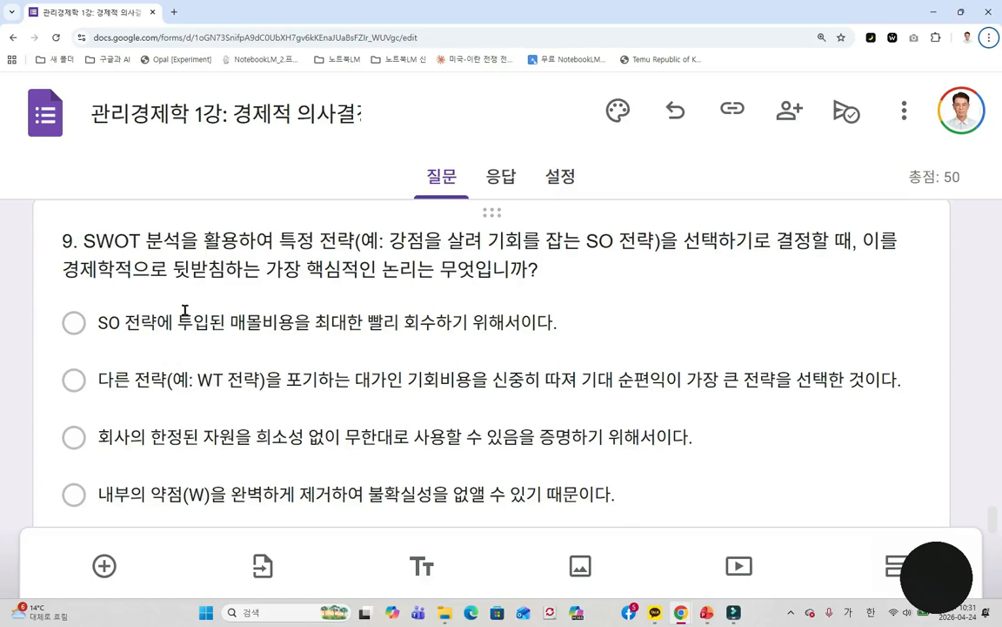
- Examine questions 9 and 10 with their answer options and point values in the form's question editor
{"action": "left_click", "coordinate": [254, 247]}
{"action": "scroll", "coordinate": [192, 414], "scroll_direction": "down", "scroll_amount": 1}
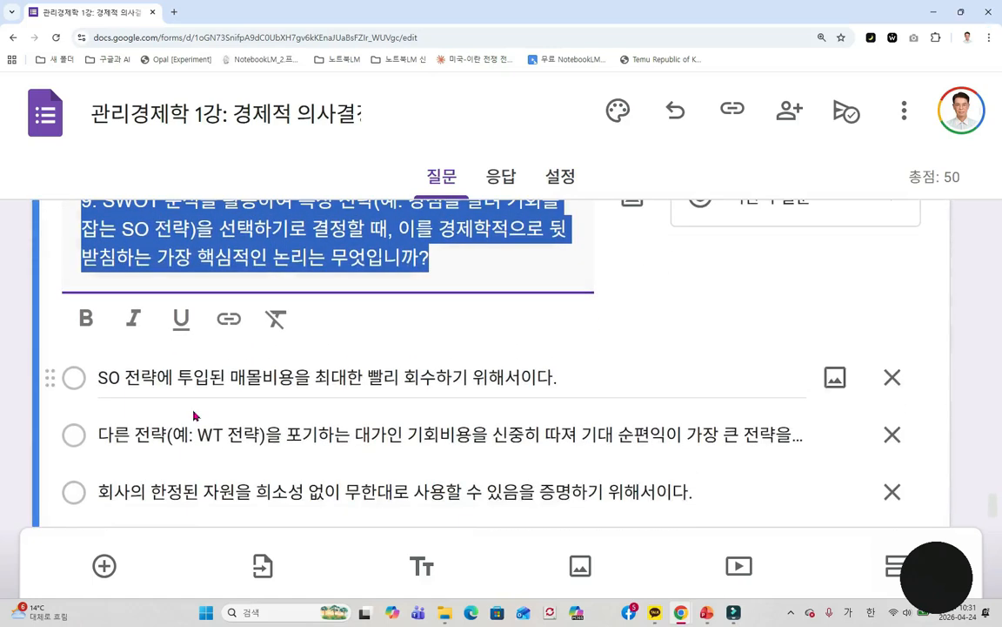
{"action": "scroll", "coordinate": [266, 375], "scroll_direction": "down", "scroll_amount": 5}
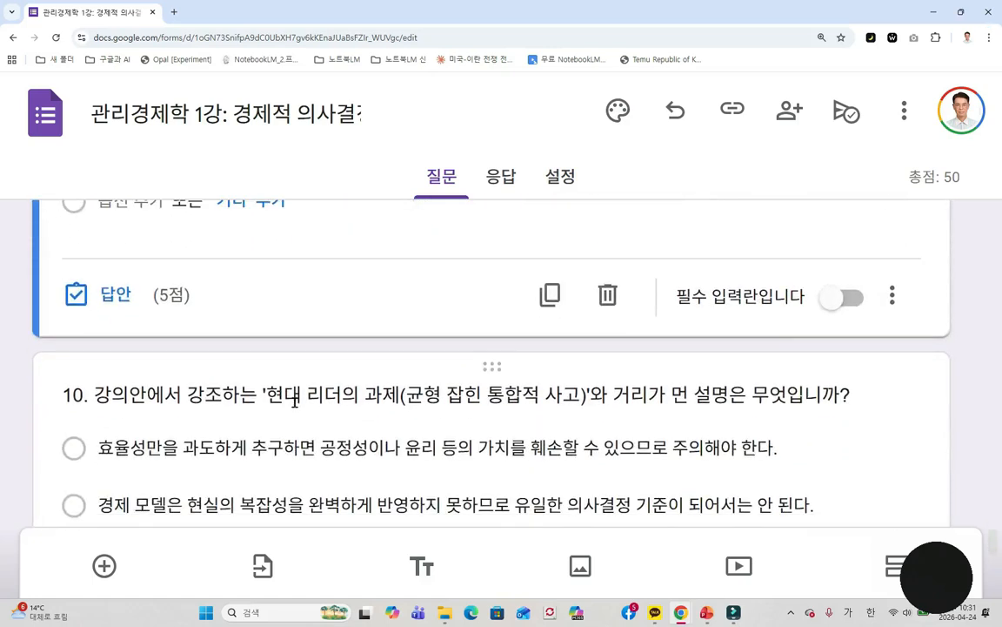
{"action": "left_click", "coordinate": [299, 399]}
{"action": "scroll", "coordinate": [300, 405], "scroll_direction": "down", "scroll_amount": 2}
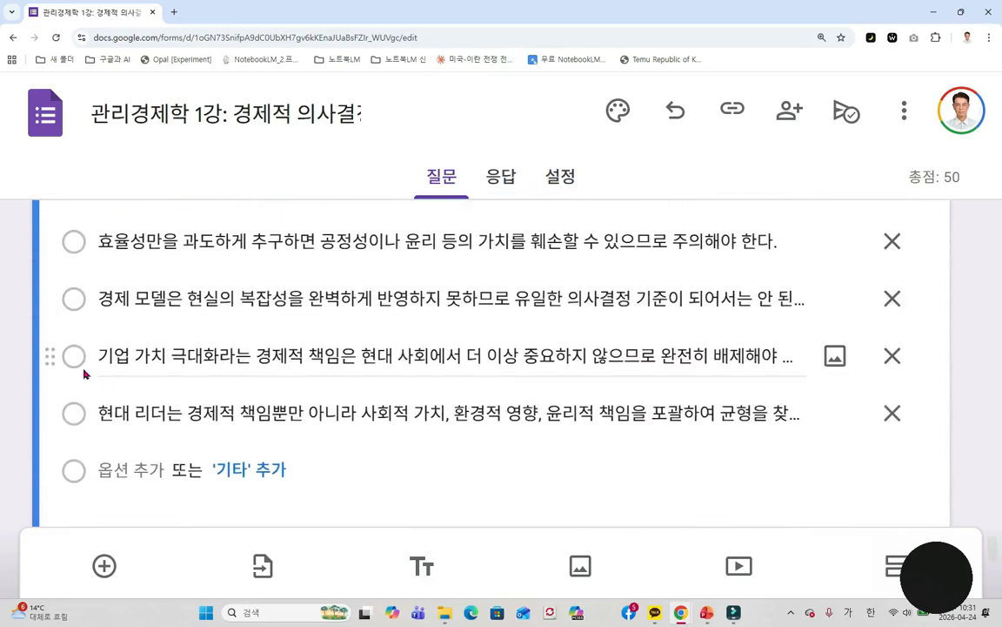
{"action": "left_click", "coordinate": [77, 362]}
{"action": "scroll", "coordinate": [79, 363], "scroll_direction": "down", "scroll_amount": 1}
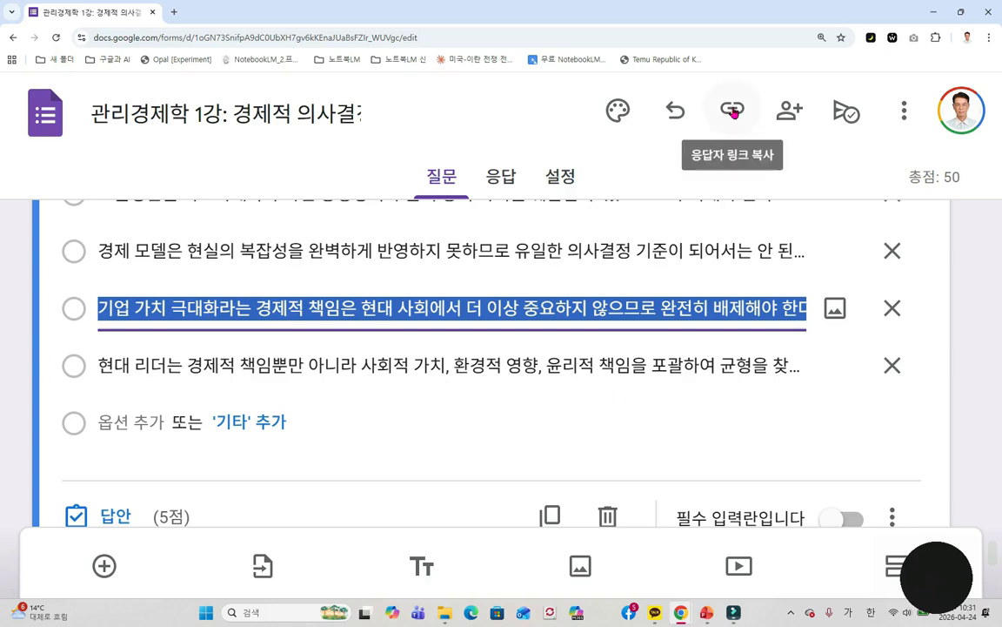
- Save the published form options with responses accepted for anyone with the link, and copy the shortened responder URL
{"action": "left_click", "coordinate": [843, 113]}
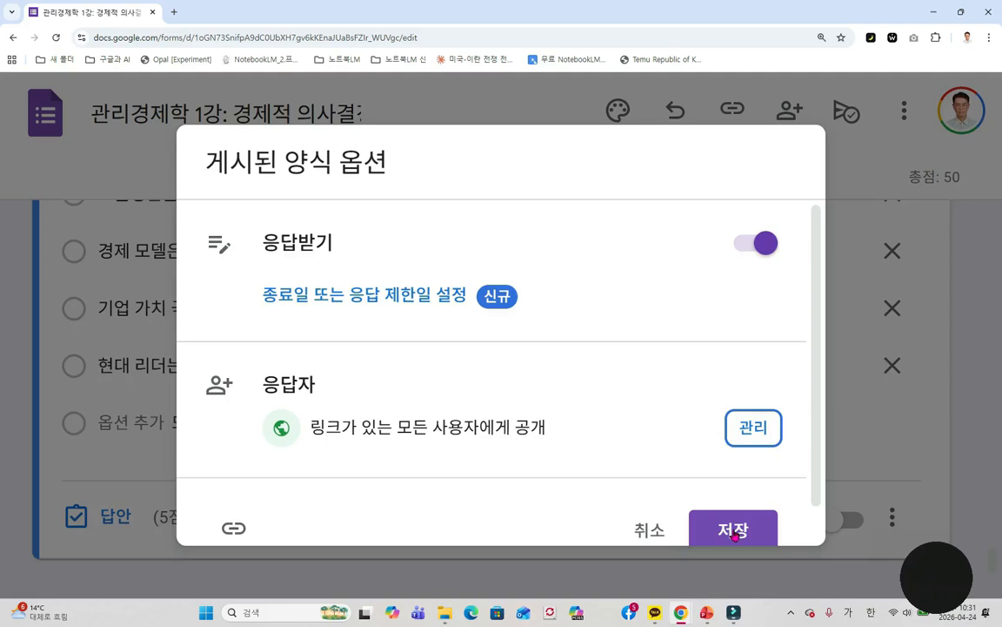
{"action": "left_click", "coordinate": [733, 531]}
{"action": "left_click", "coordinate": [732, 110]}
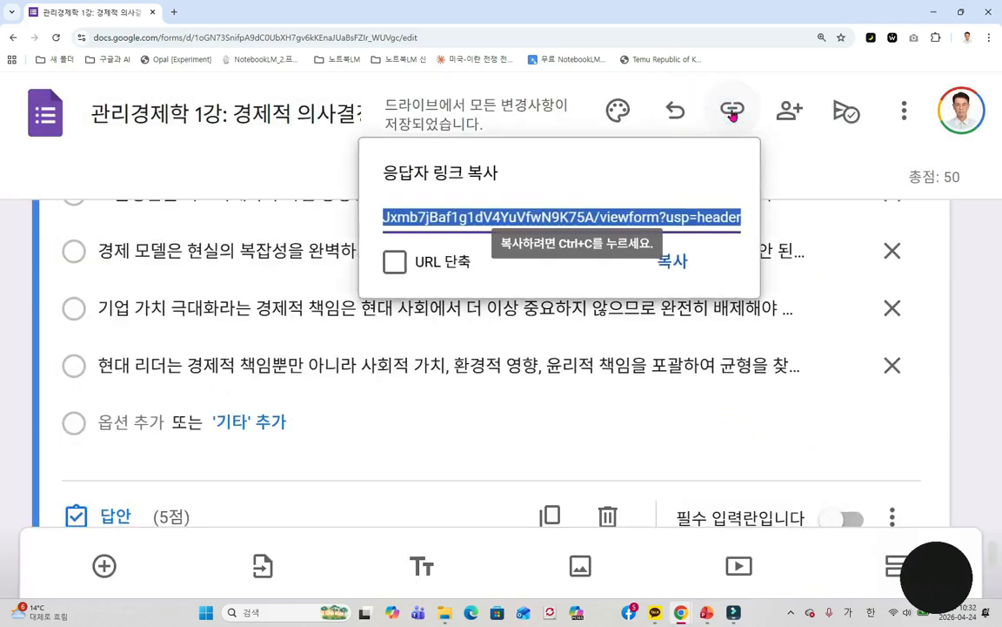
{"action": "left_click", "coordinate": [395, 263]}
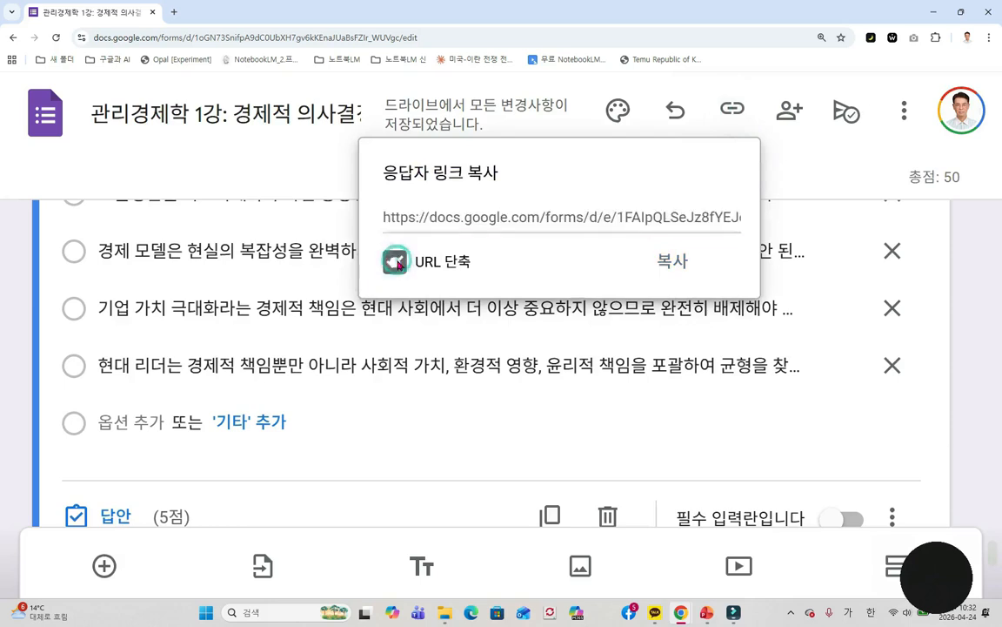
{"action": "left_click", "coordinate": [669, 263]}
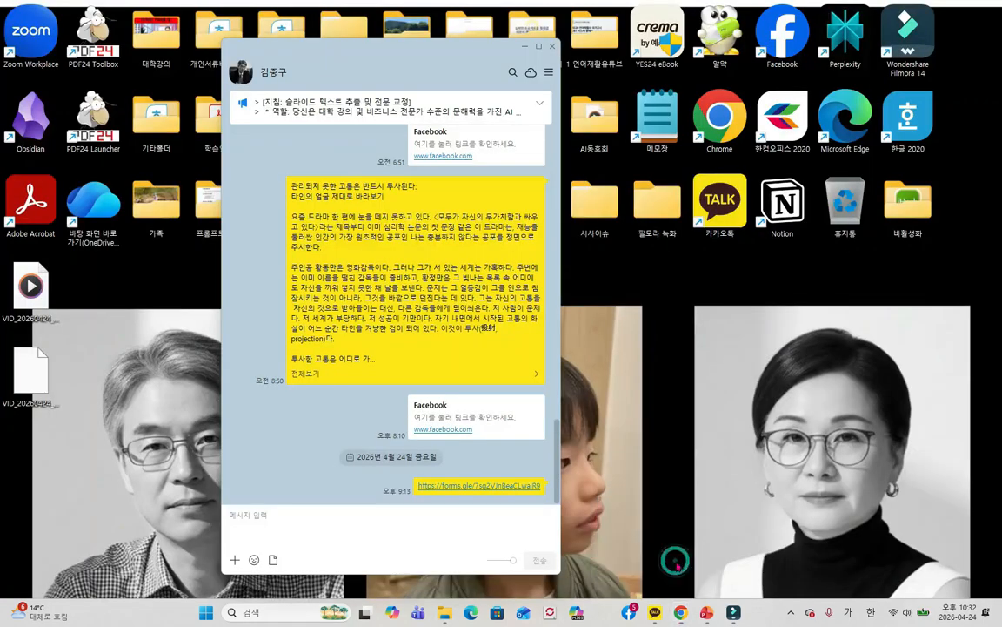
- Switch to the KakaoTalk chat, paste and send the copied quiz link, and open it in the browser
{"action": "left_click", "coordinate": [630, 579]}
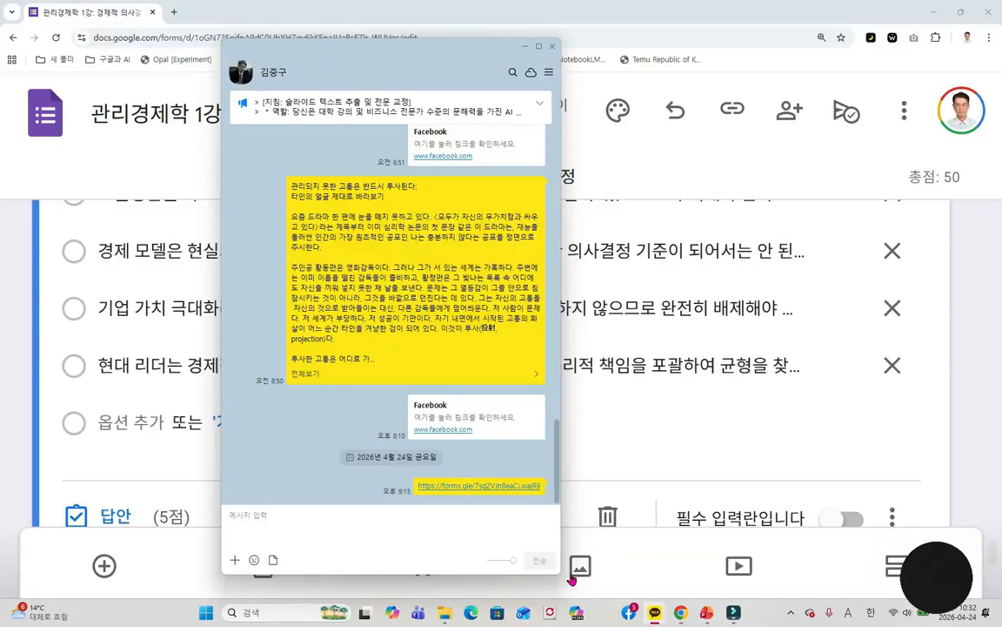
{"action": "right_click", "coordinate": [408, 523]}
{"action": "left_click", "coordinate": [392, 505]}
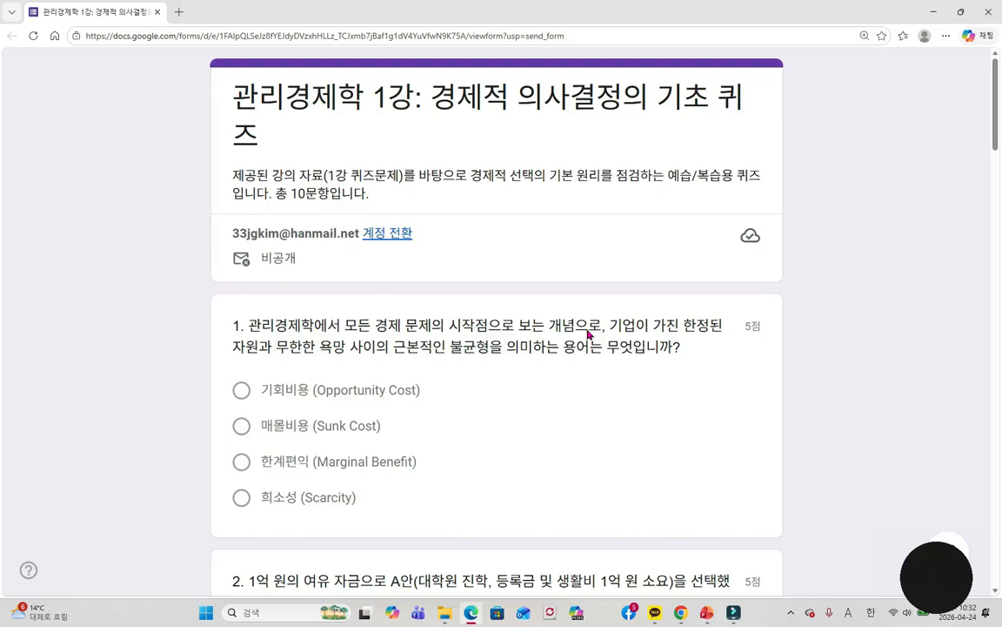
- Answer question 1 of the respondent quiz with 희소성 (Scarcity) and question 2 with 1억 5천만 원
{"action": "scroll", "coordinate": [586, 333], "scroll_direction": "down", "scroll_amount": 1}
{"action": "scroll", "coordinate": [587, 334], "scroll_direction": "down", "scroll_amount": 4}
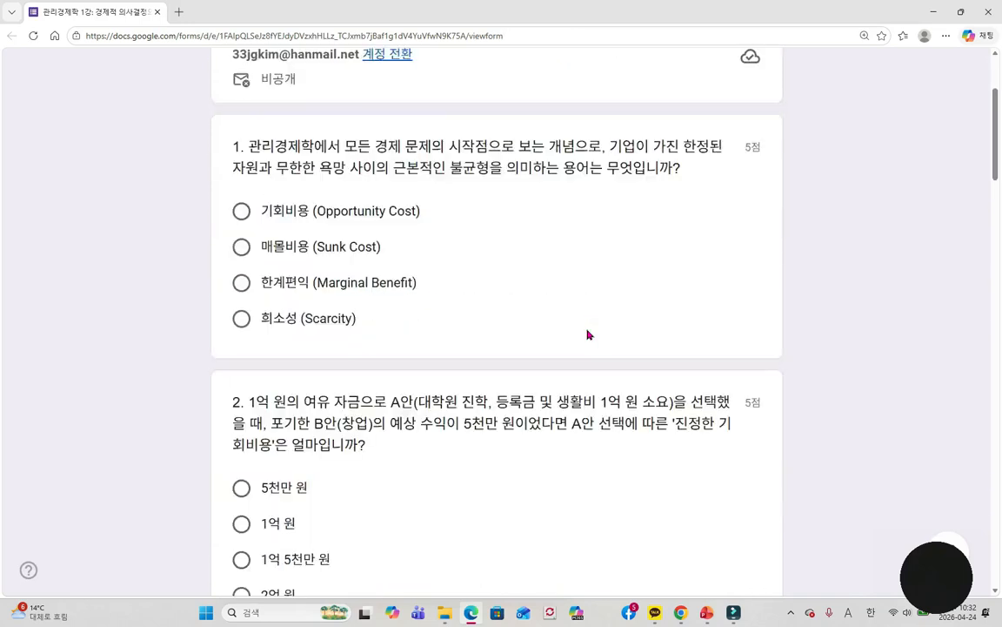
{"action": "scroll", "coordinate": [587, 334], "scroll_direction": "up", "scroll_amount": 2}
{"action": "scroll", "coordinate": [587, 335], "scroll_direction": "up", "scroll_amount": 2}
{"action": "scroll", "coordinate": [589, 330], "scroll_direction": "down", "scroll_amount": 1}
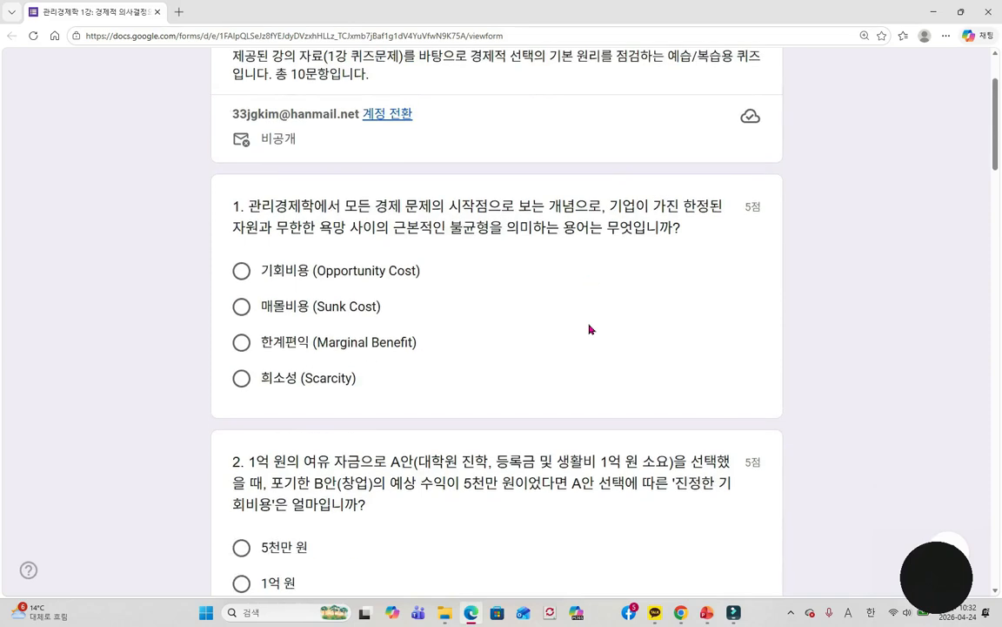
{"action": "left_click", "coordinate": [241, 381]}
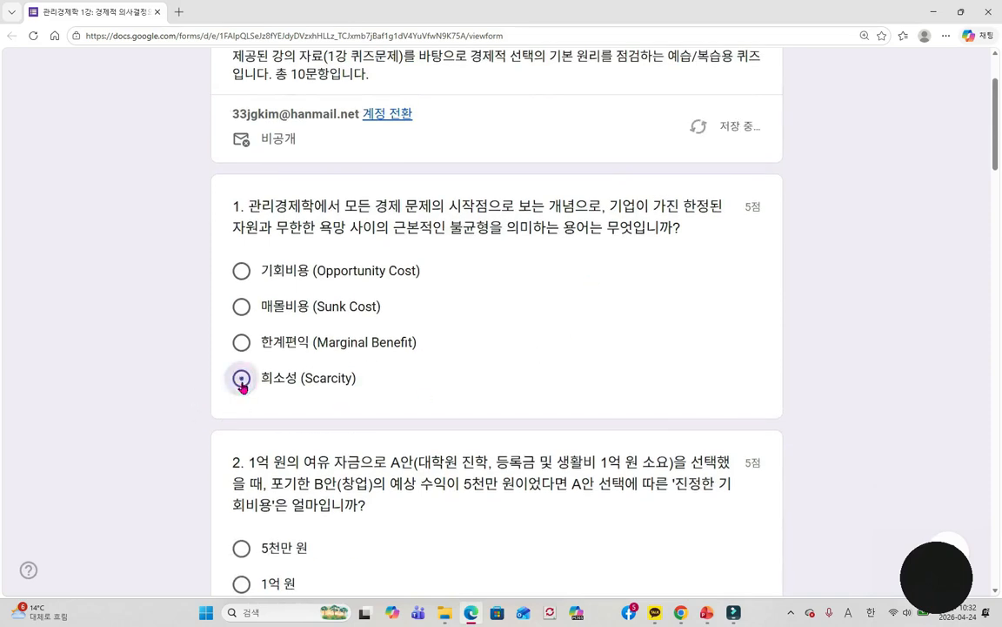
{"action": "scroll", "coordinate": [492, 386], "scroll_direction": "down", "scroll_amount": 2}
{"action": "scroll", "coordinate": [493, 385], "scroll_direction": "down", "scroll_amount": 1}
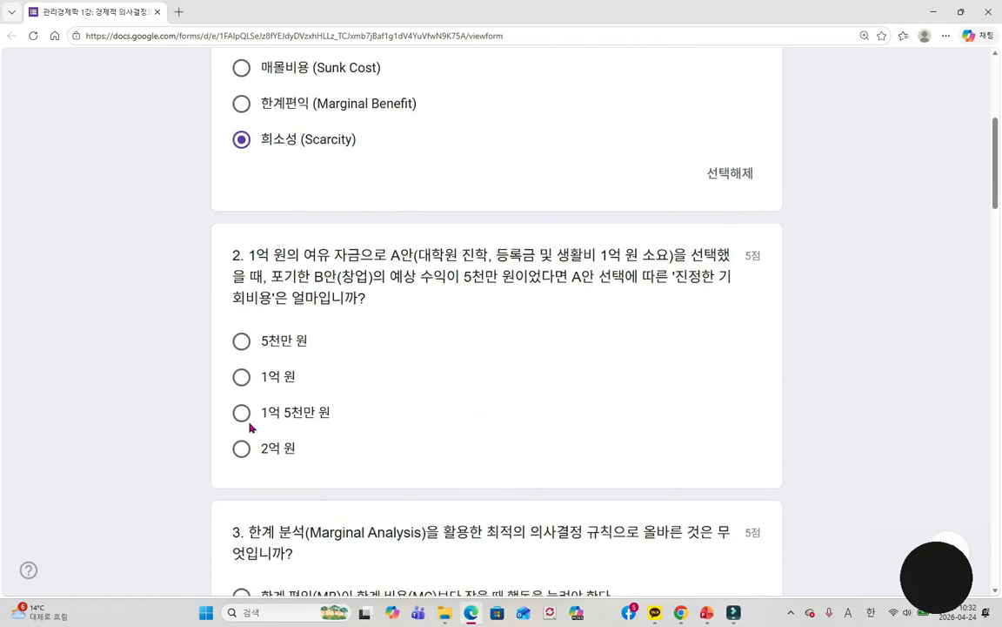
{"action": "left_click", "coordinate": [242, 415]}
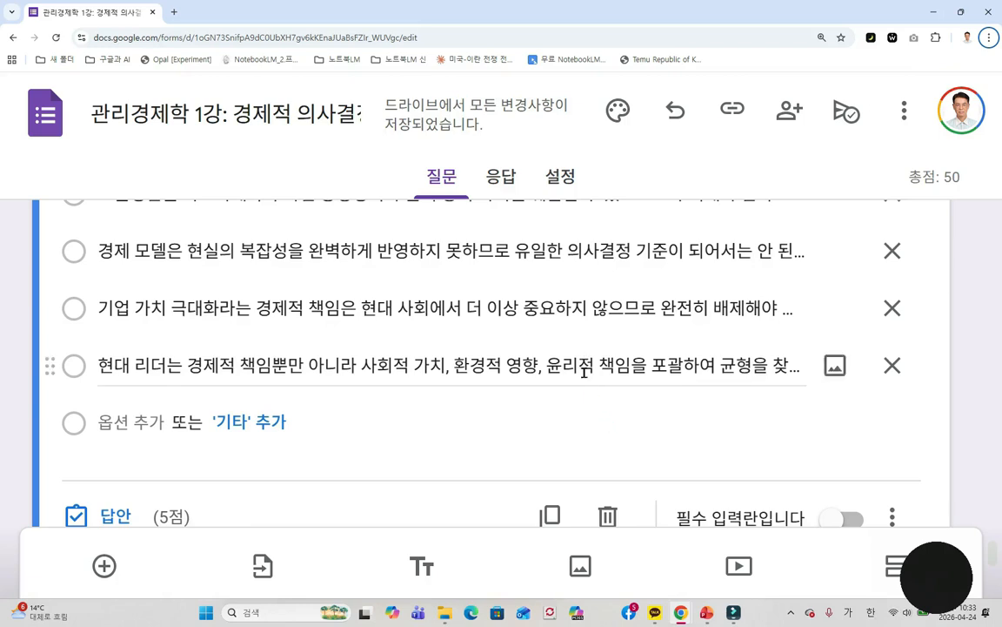
- Return to the form editor and check the responses (응답) collected for the quiz
{"action": "left_click", "coordinate": [502, 178]}
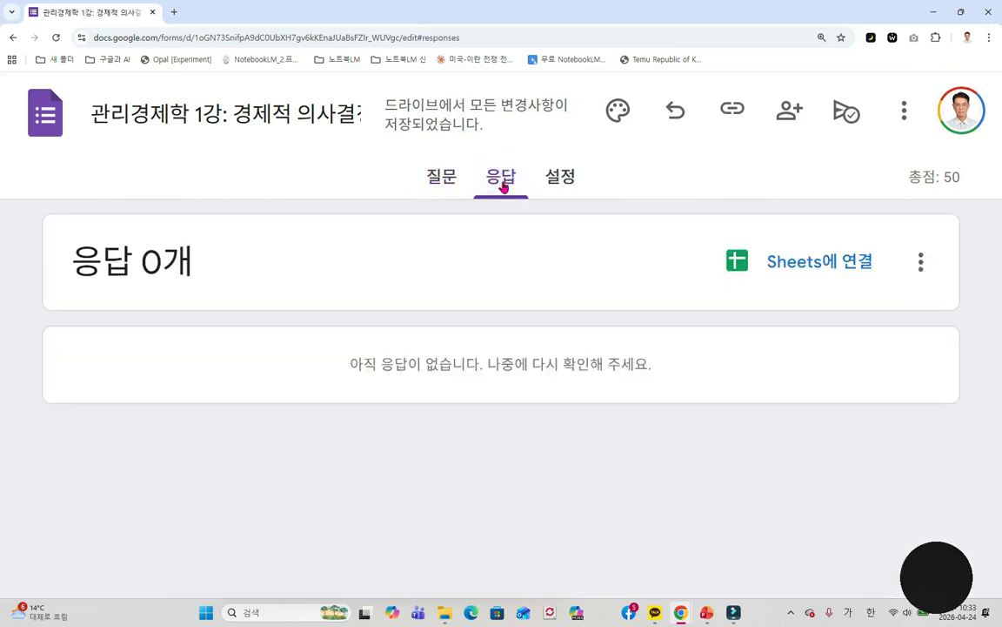